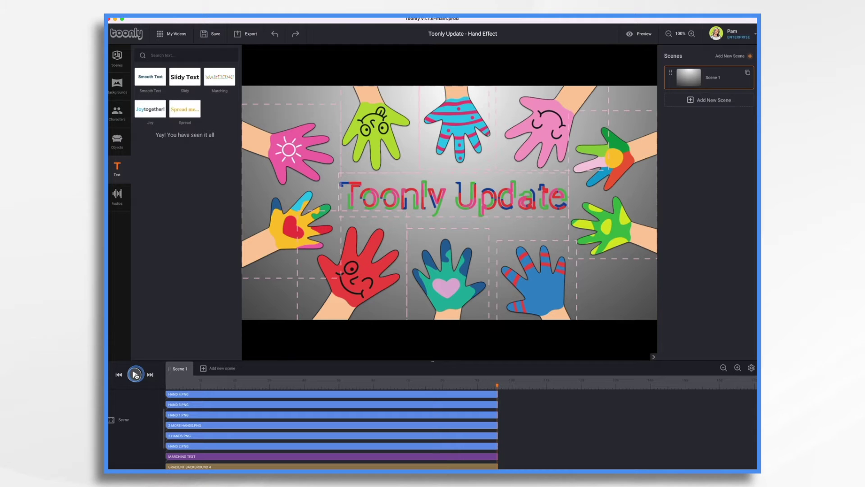
- Give the teal hand with the pink heart the Hand entrance effect
click(135, 374)
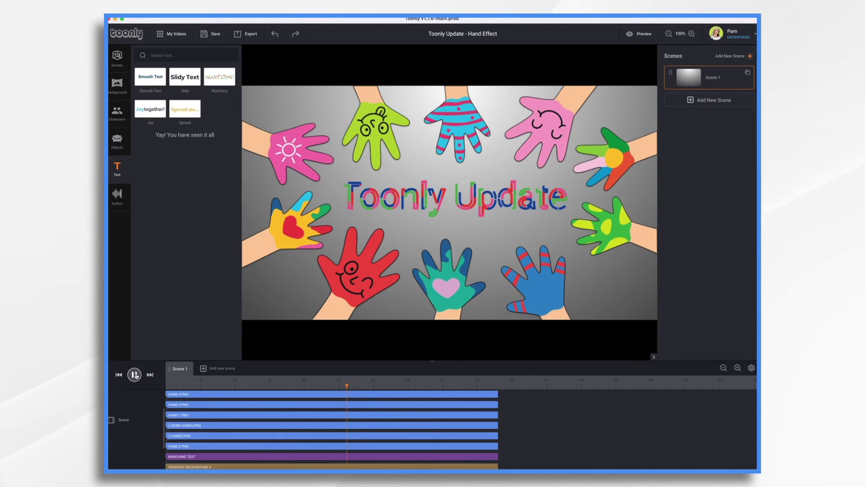
click(136, 375)
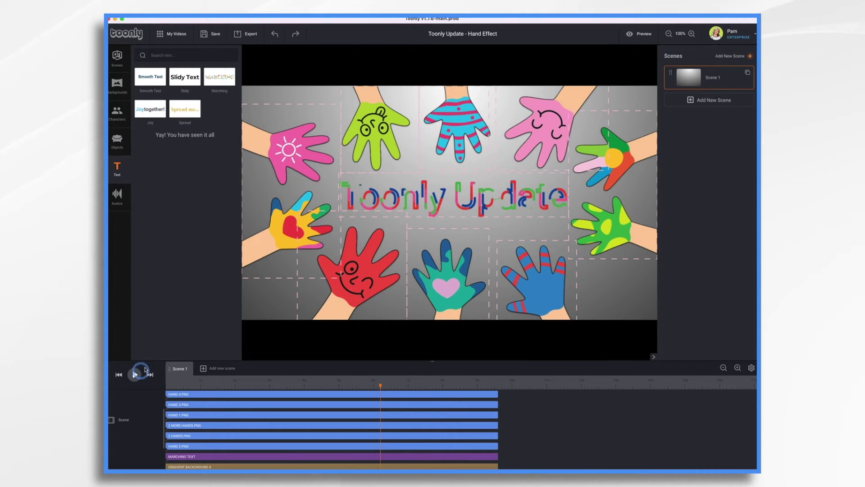
click(449, 267)
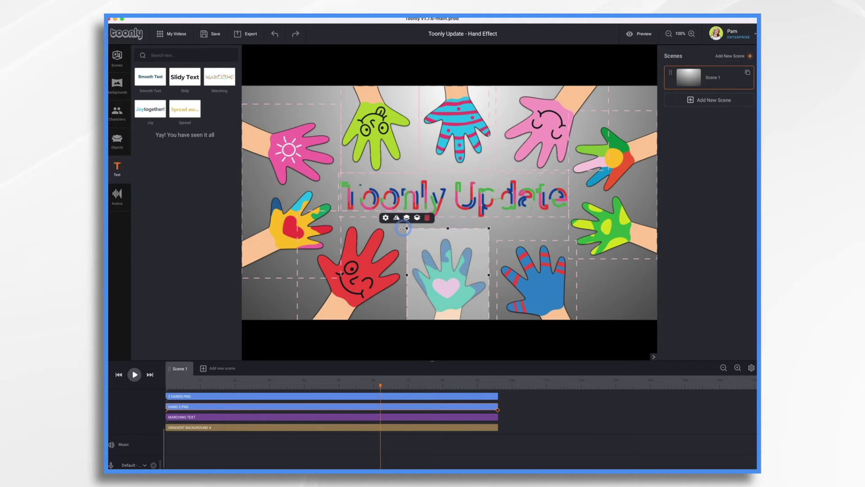
click(385, 218)
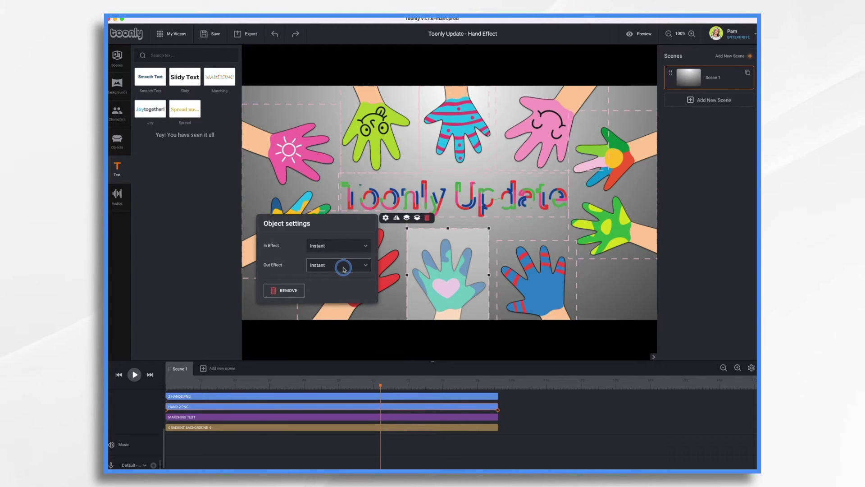
click(362, 246)
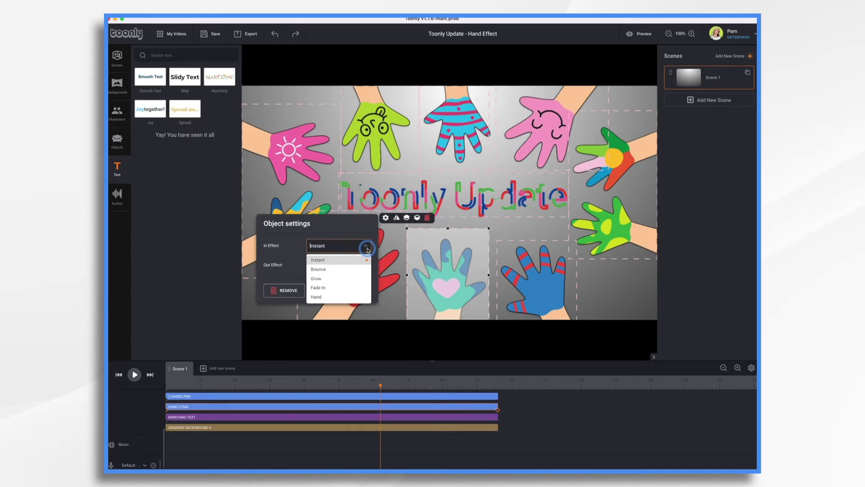
click(327, 298)
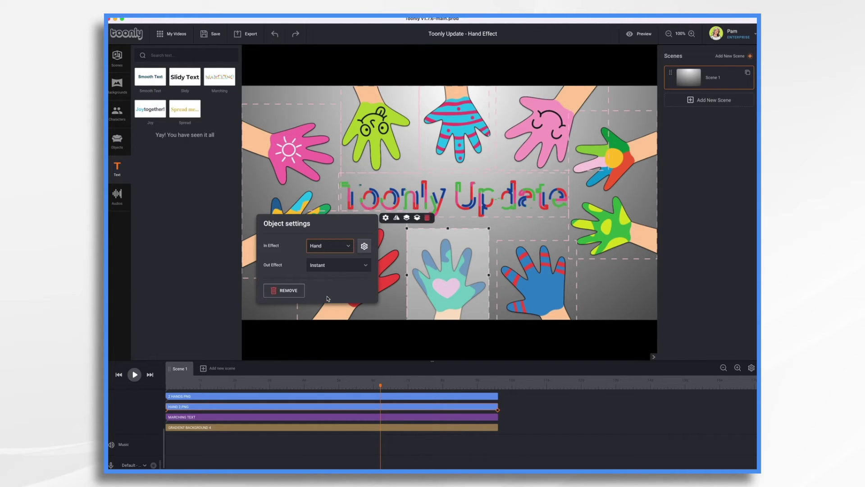
click(337, 317)
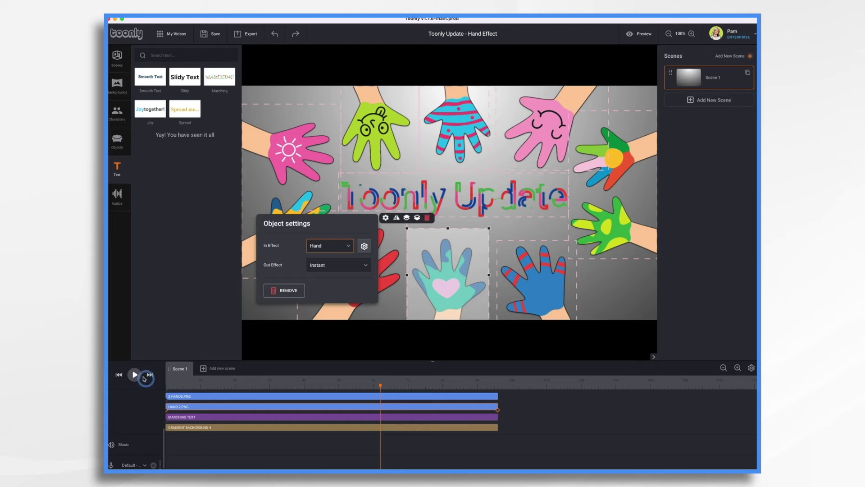
- Replay the scene from the start to preview the hand entrance
click(118, 374)
click(136, 375)
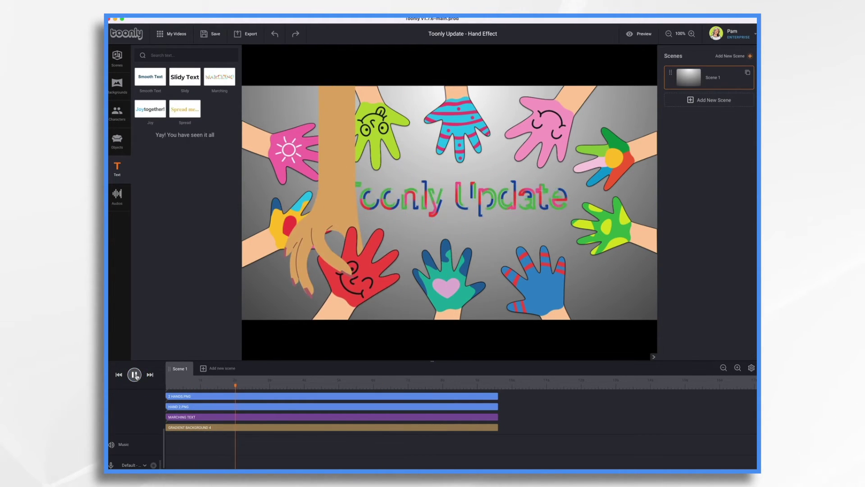
click(135, 374)
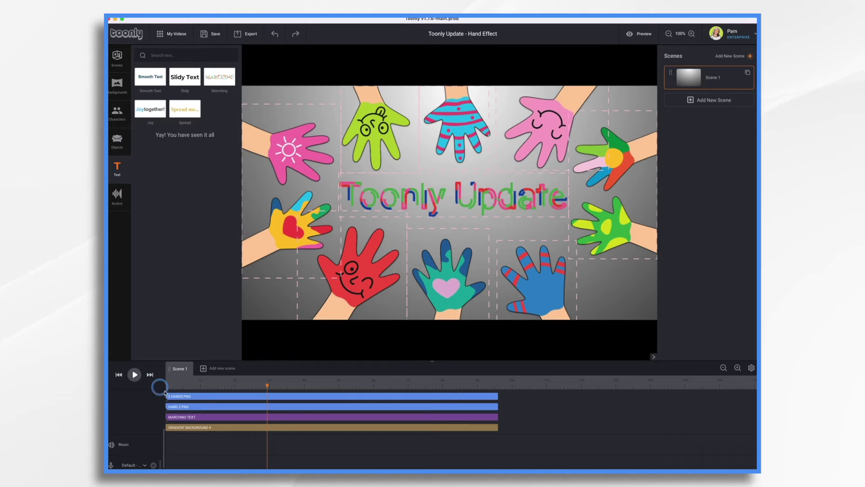
- Open the detailed entrance-effect settings for the teal hand
click(435, 288)
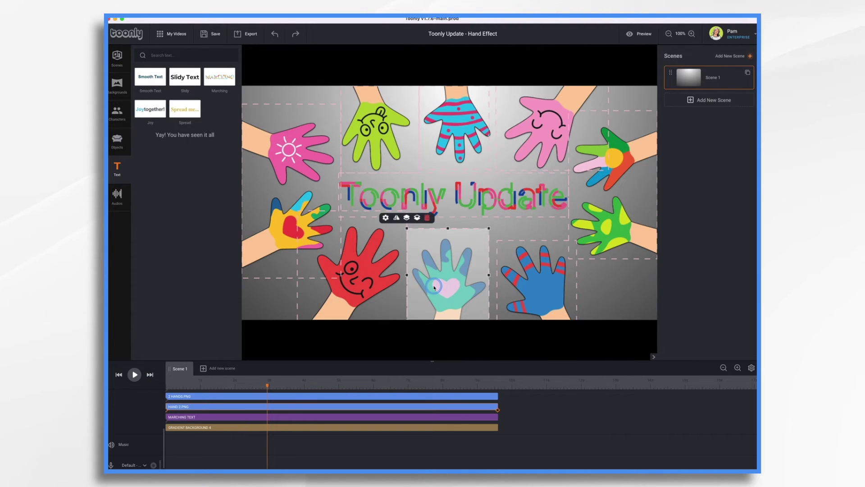
click(386, 217)
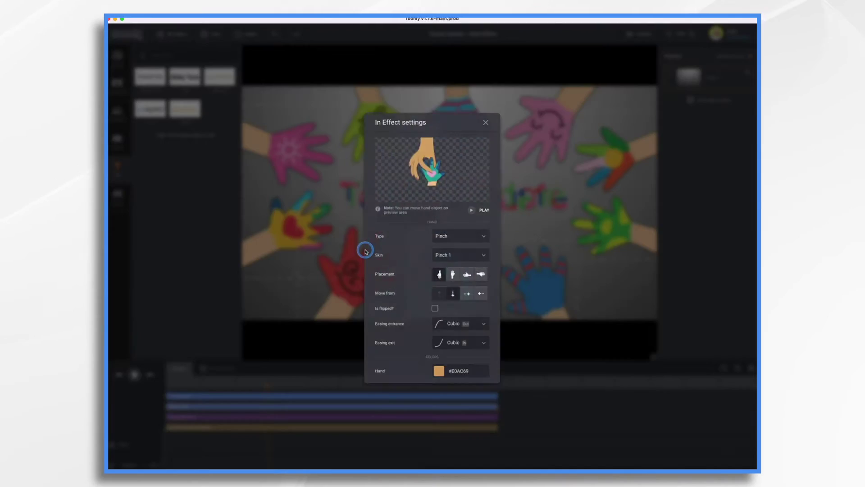
click(366, 245)
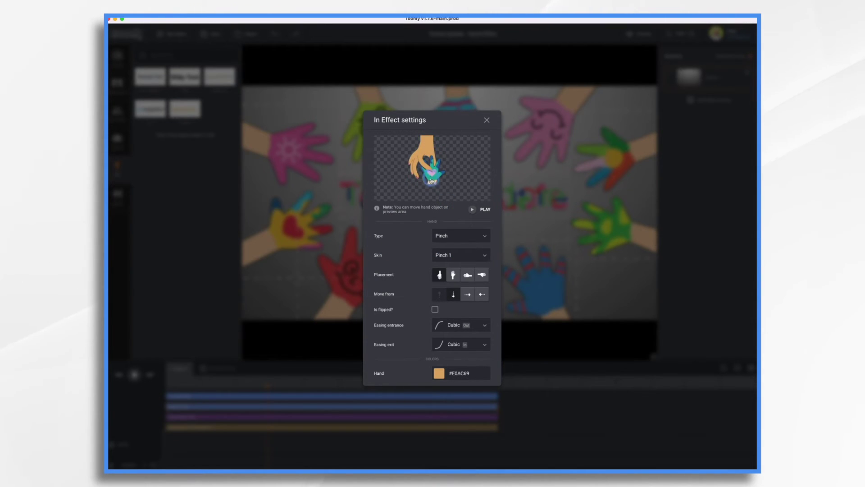
click(431, 211)
click(431, 196)
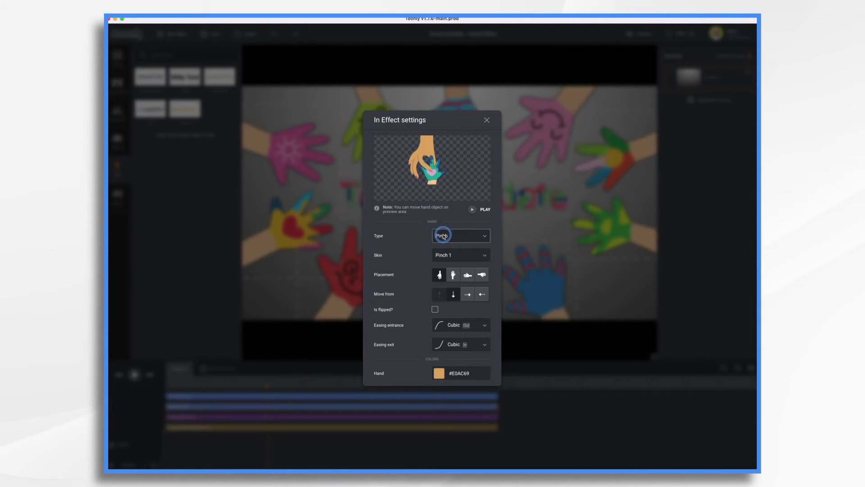
- Switch the hand type from Pinch to Hand and choose the Flat 5 skin
click(469, 236)
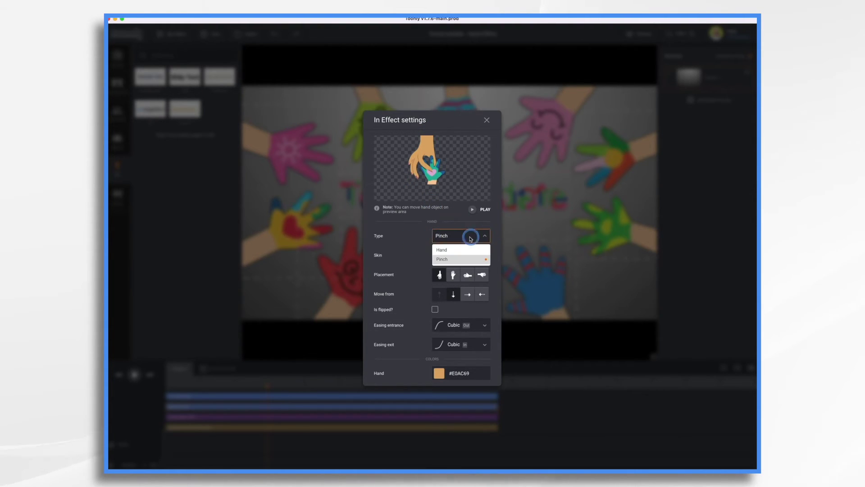
click(454, 250)
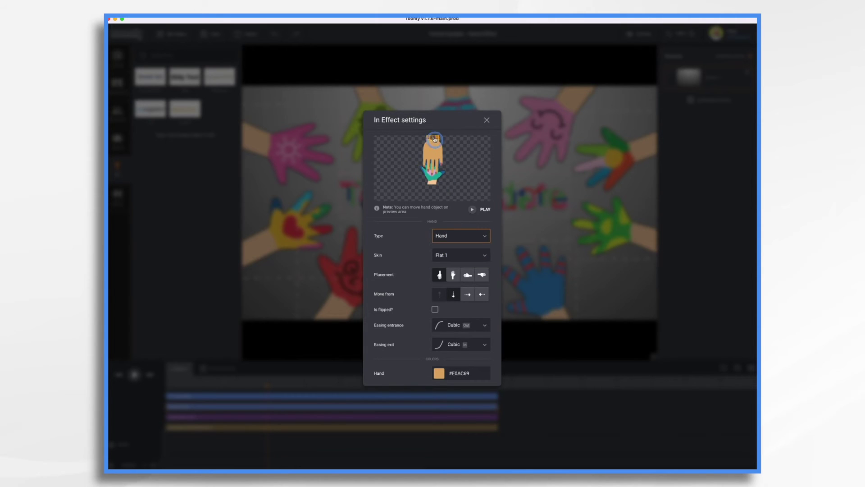
click(484, 253)
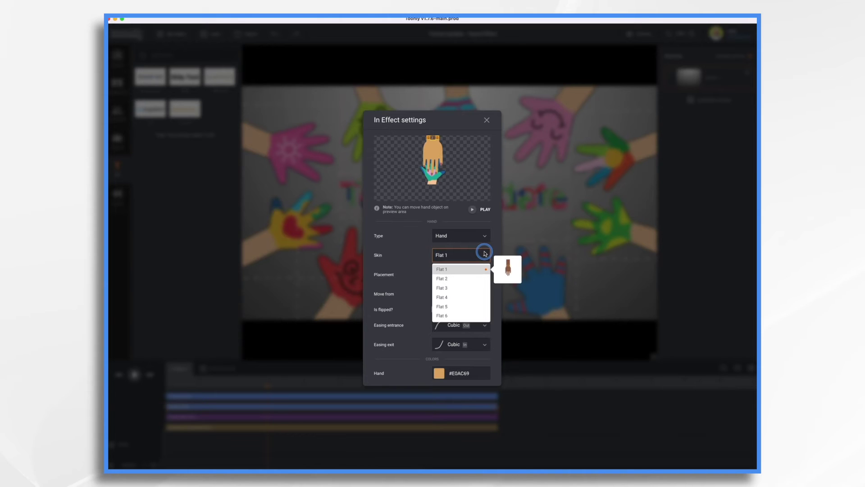
click(451, 306)
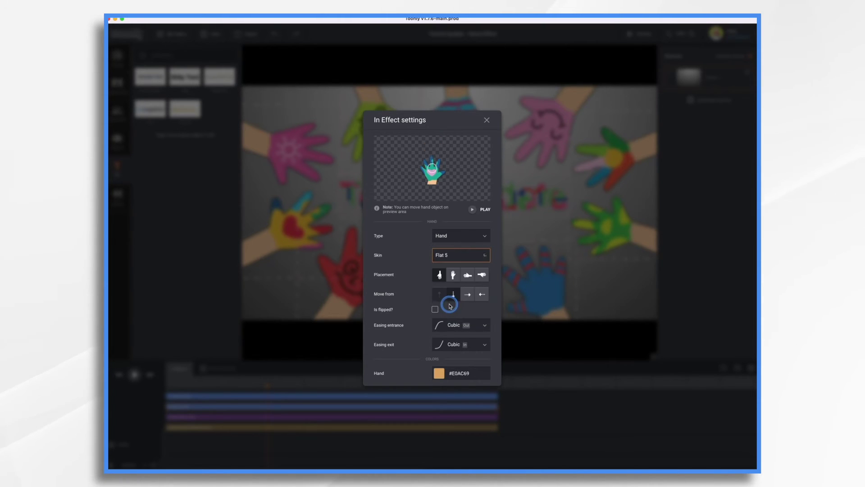
click(466, 256)
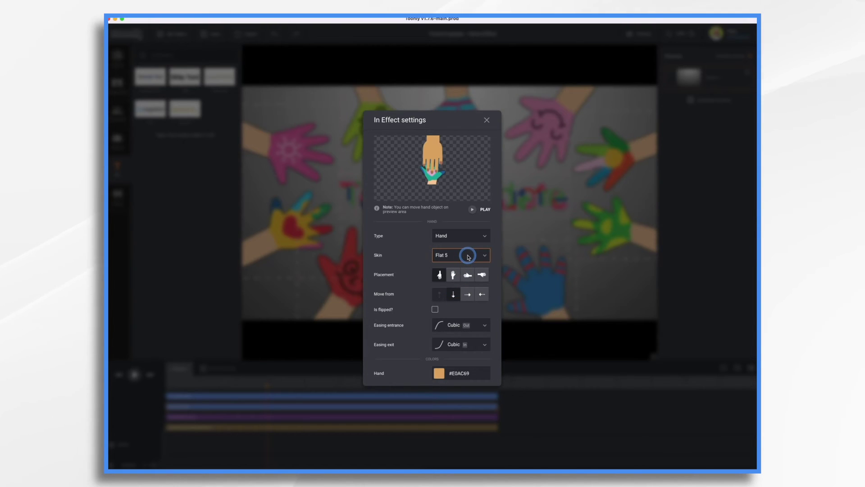
- Change the entrance hand's skin from Flat 5 to Flat 3
click(446, 288)
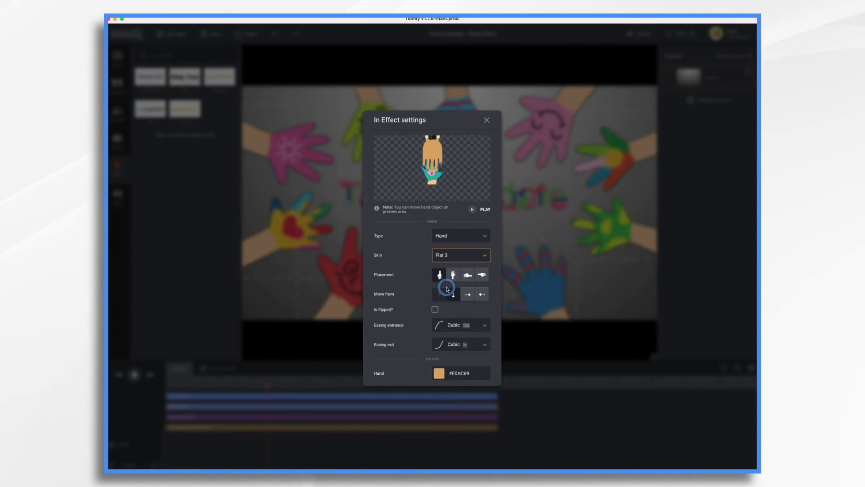
click(437, 273)
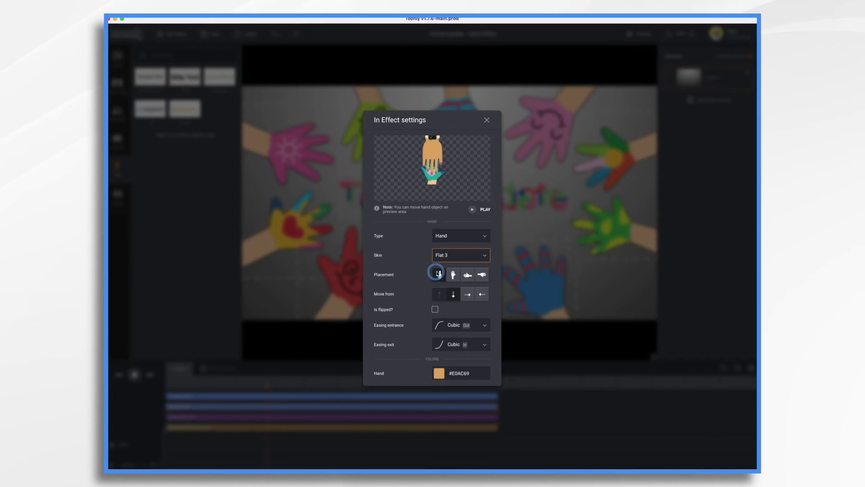
click(469, 275)
click(405, 280)
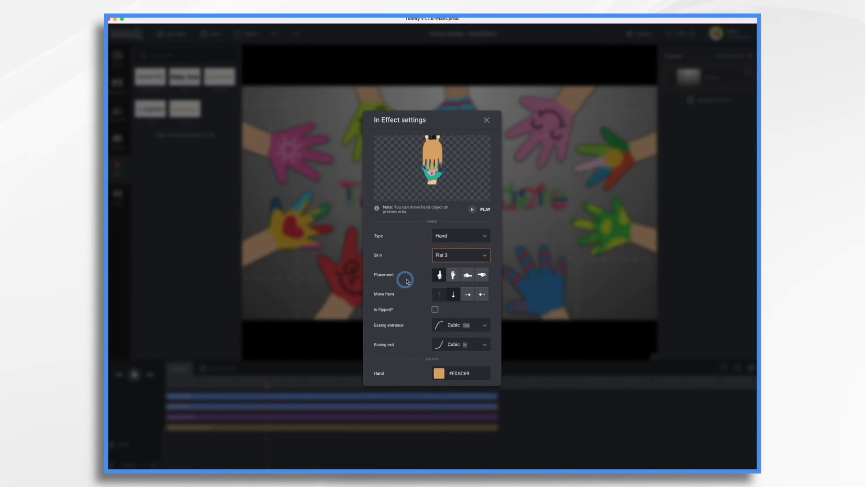
- Compare hand placements, settle on reaching up from the bottom, and set Move from right
click(452, 276)
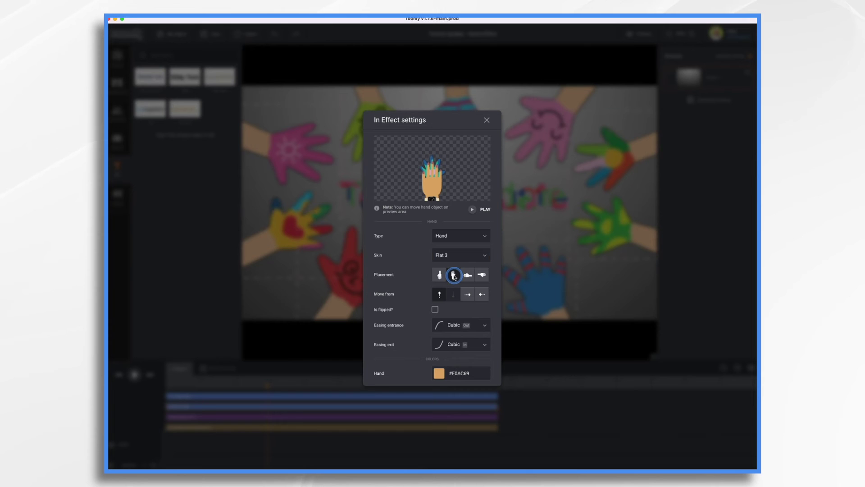
click(469, 275)
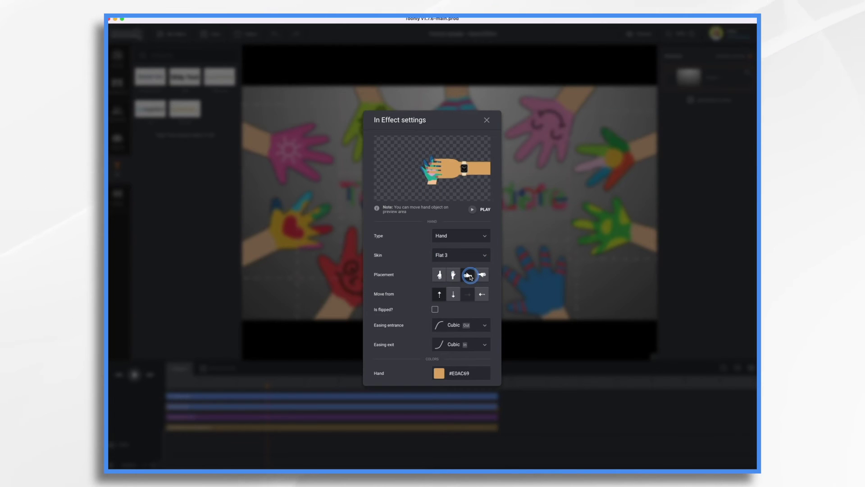
click(483, 276)
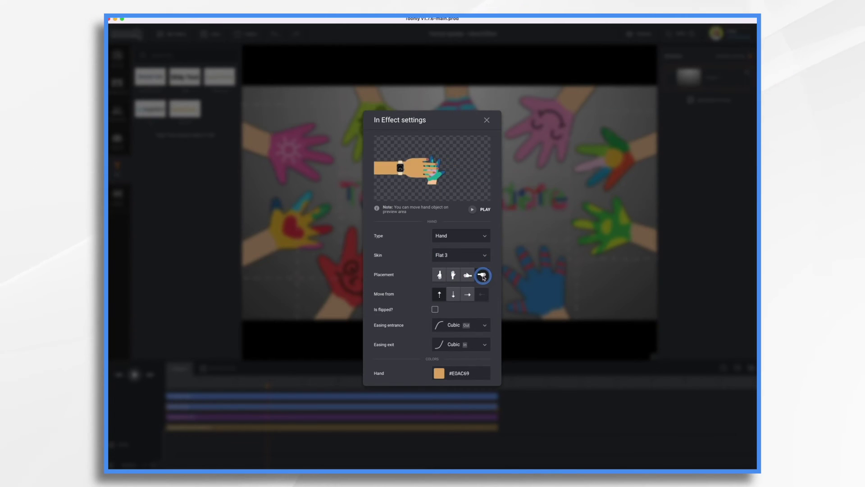
click(454, 275)
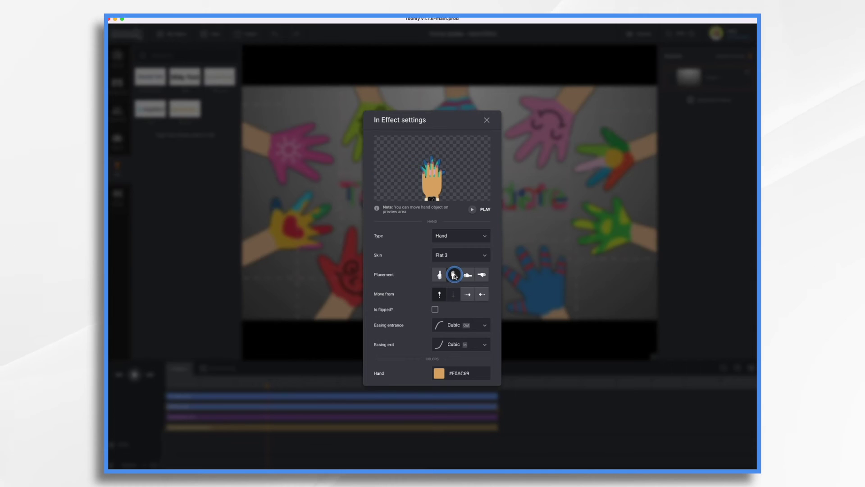
click(440, 294)
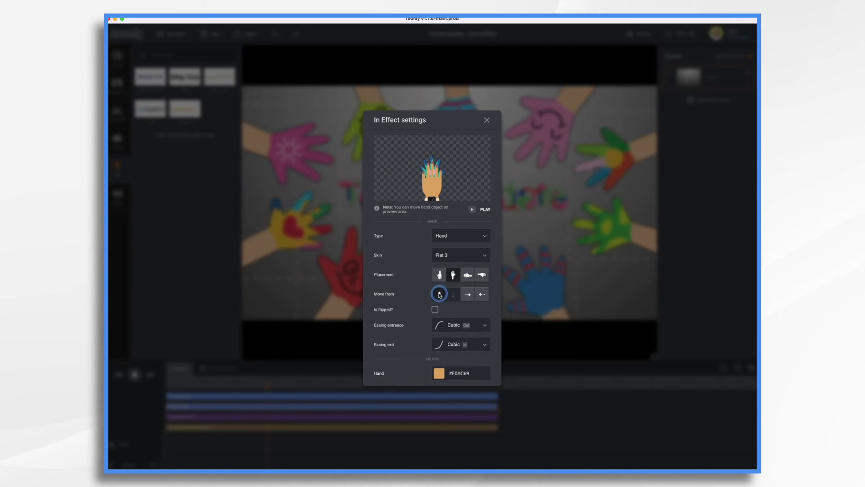
click(467, 294)
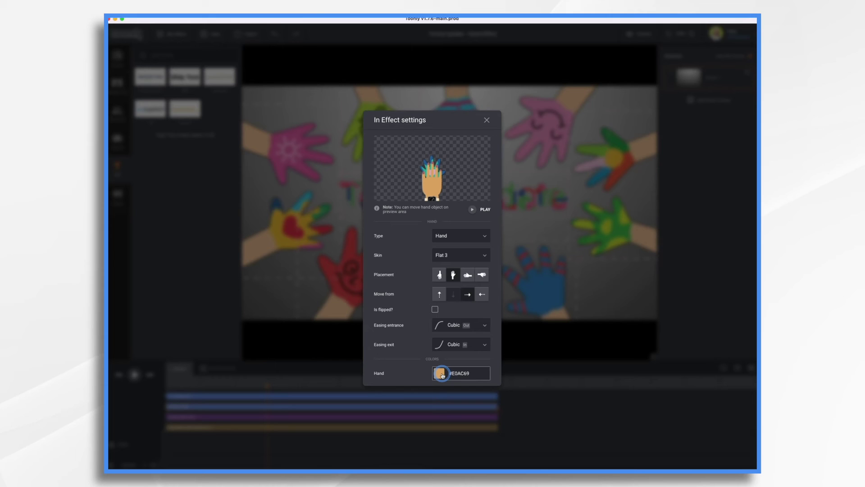
- Close the effect settings and replay the scene from the start with the Flat 3 hand
click(486, 120)
click(118, 374)
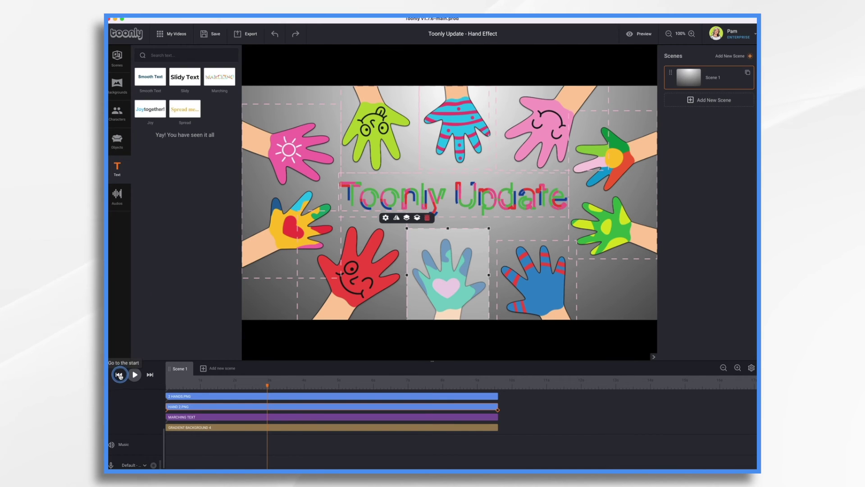
click(134, 375)
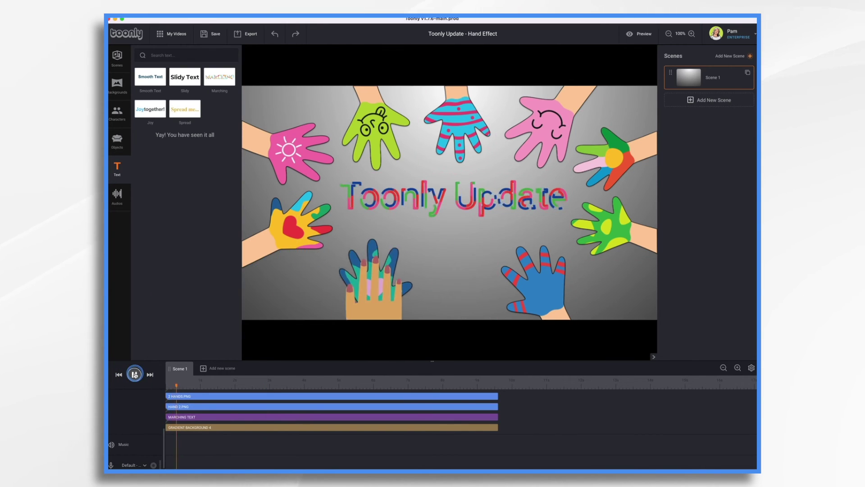